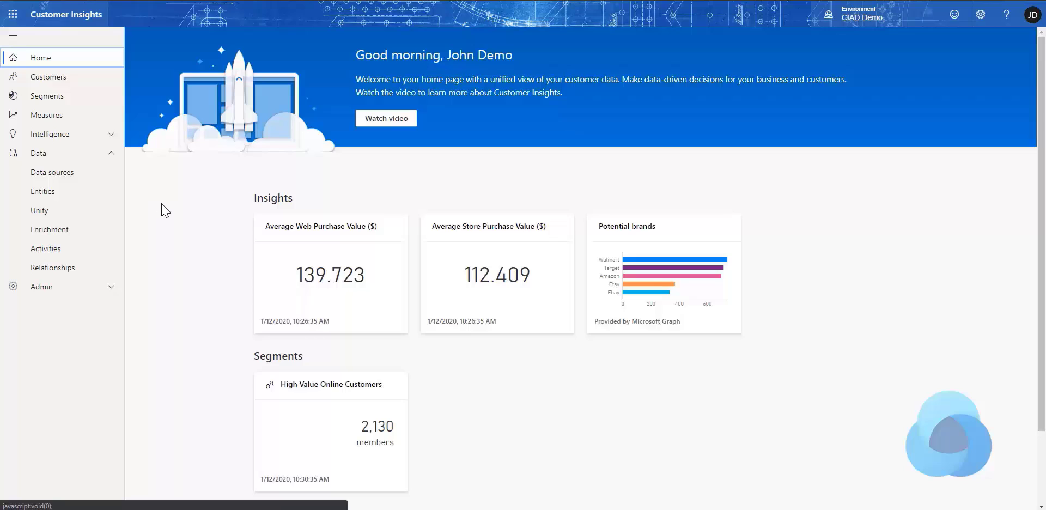
Step: Go to the Enrichment page and start editing its brands and interests
left_click(60, 235)
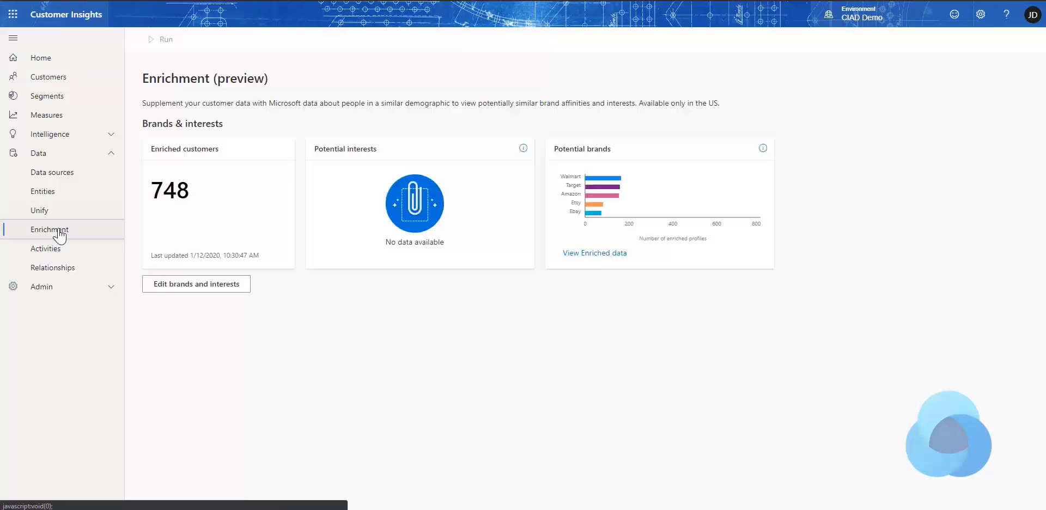
left_click(186, 293)
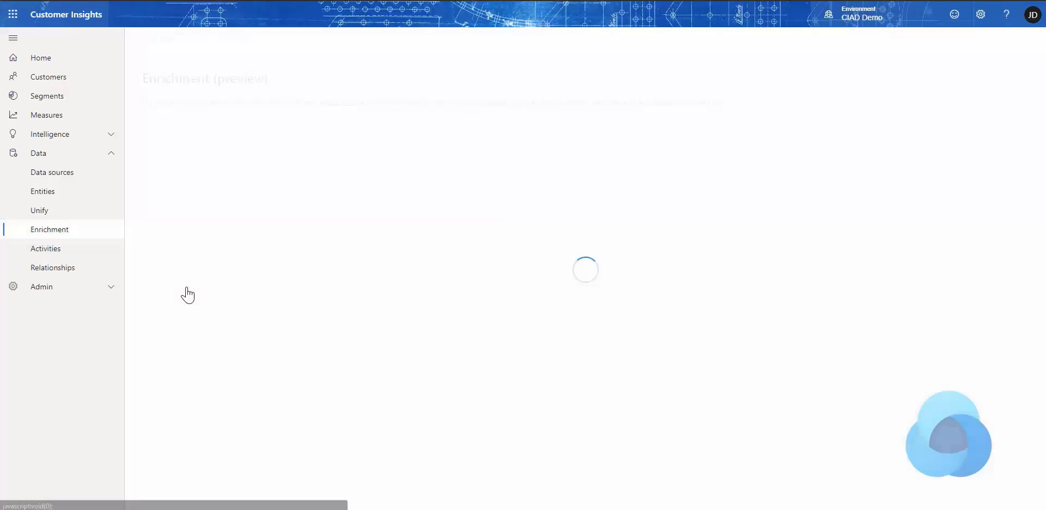
left_click(243, 237)
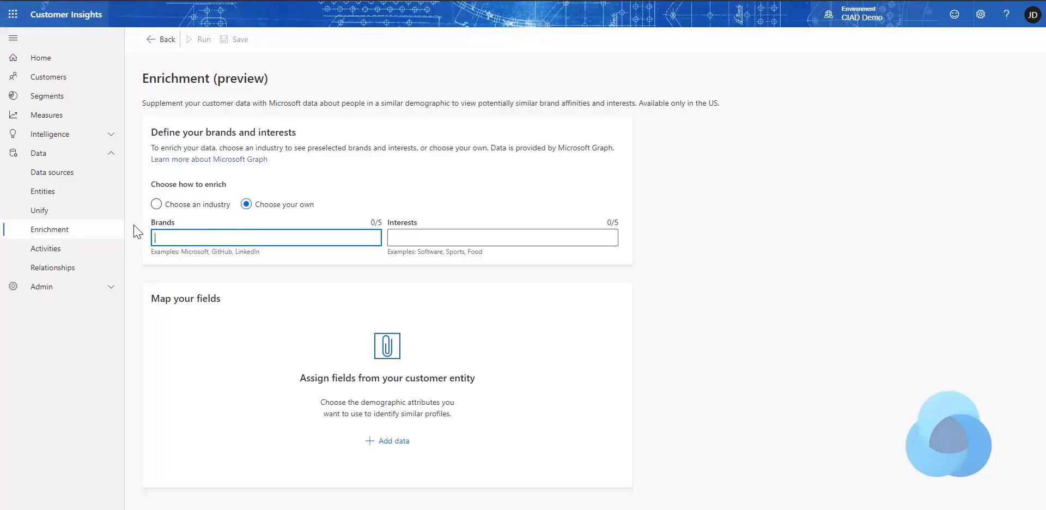
Step: Pick Jobs & Education as the preset industry, then switch to Choose your own
left_click(156, 204)
left_click(254, 239)
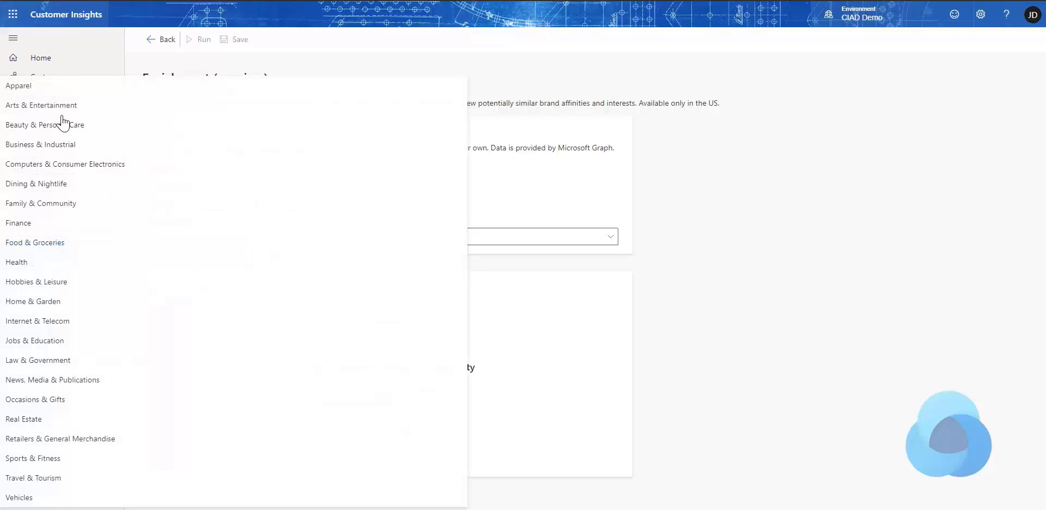
left_click(34, 341)
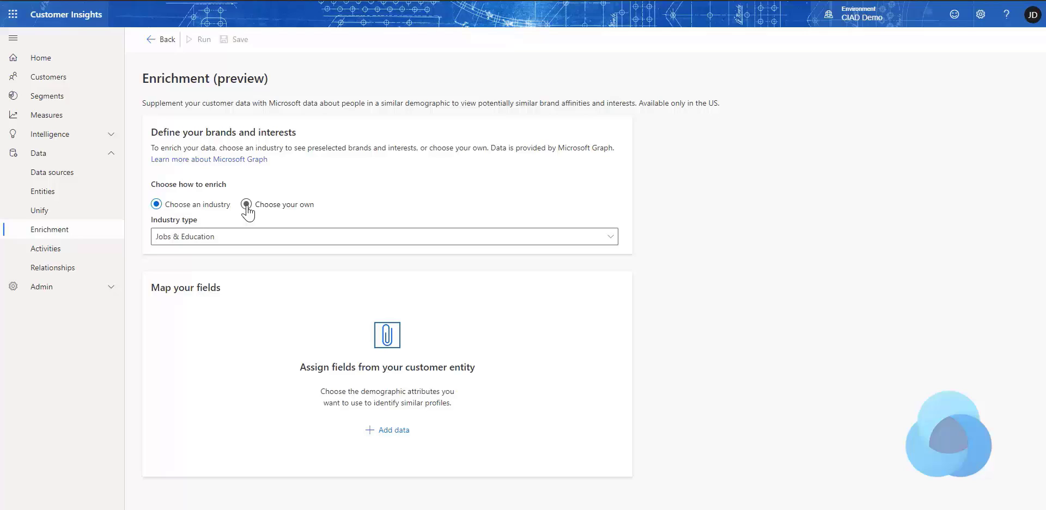
left_click(247, 206)
Step: Under Choose your own, add Peet's Coffee & Tea and Blue Bottle Coffee as brands
left_click(241, 238)
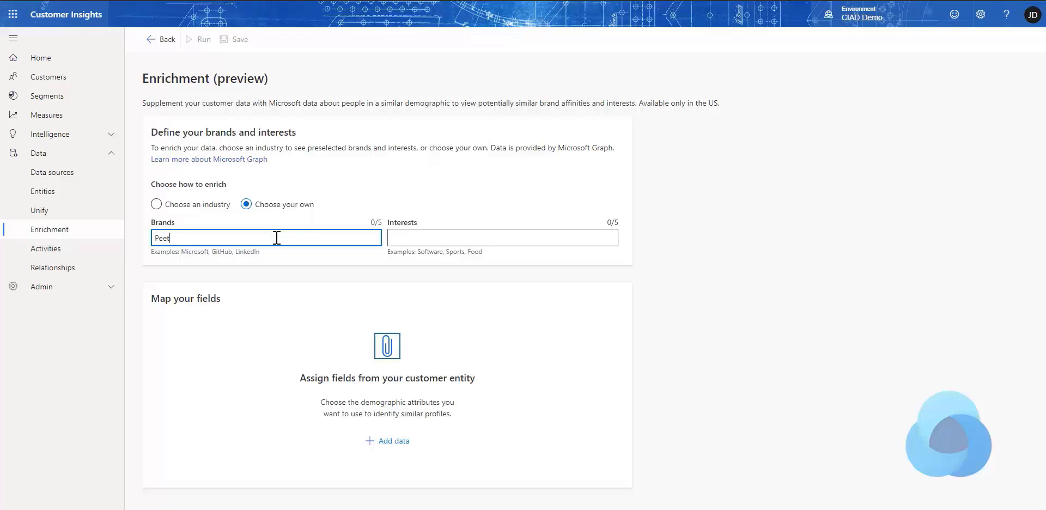
key("Return")
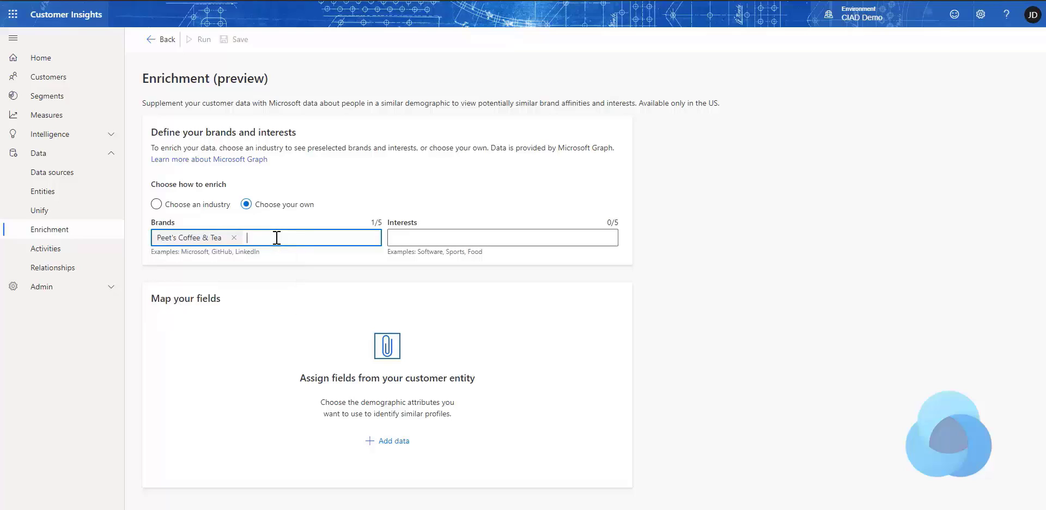
type("Blue")
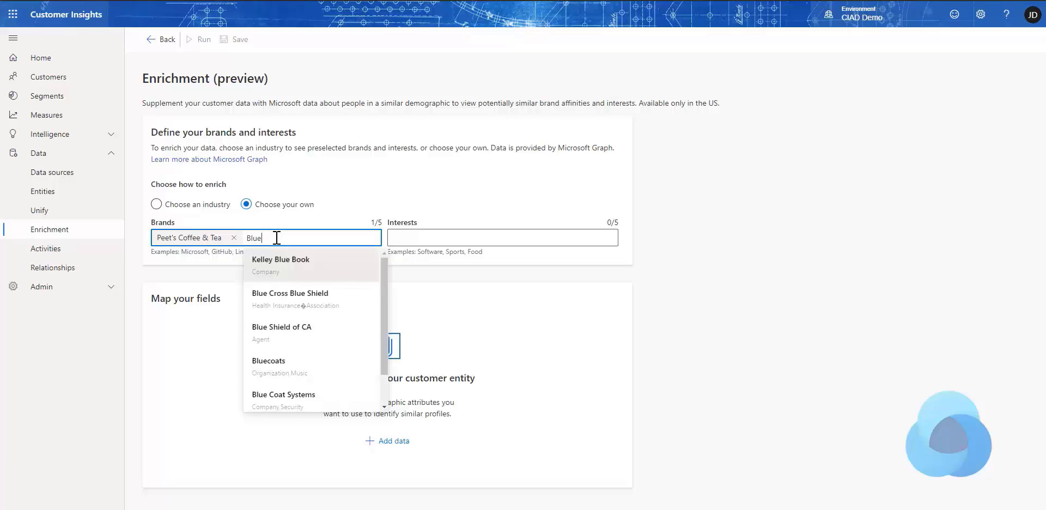
type(" Bottle Coffee")
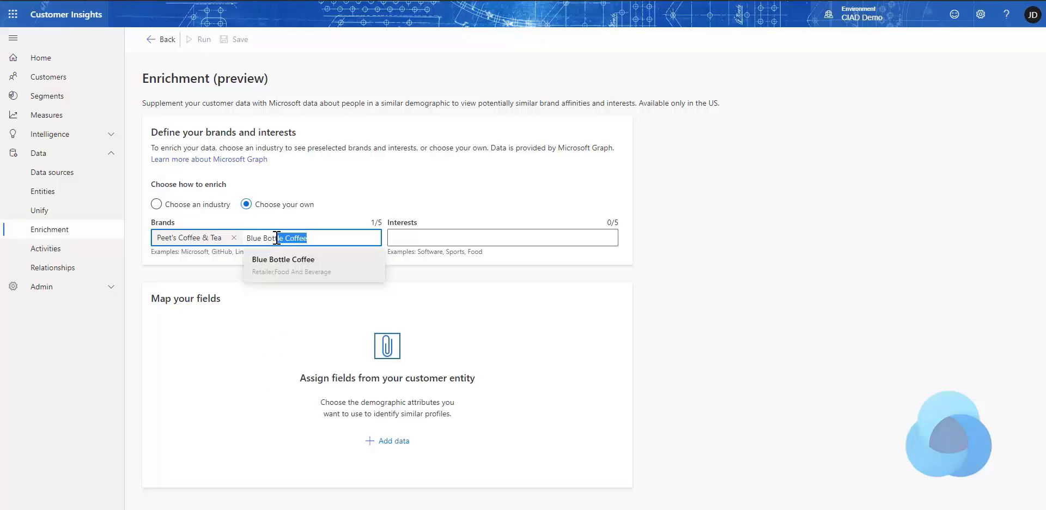
key("Return")
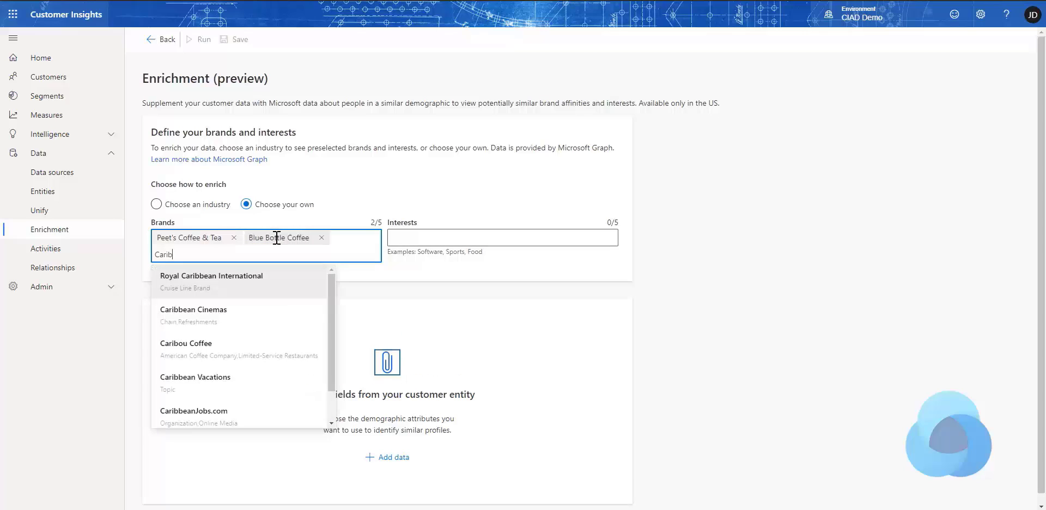
Step: Add Caribou Coffee, Dunkin' Donuts and Starbucks as the remaining three brands
key("Down")
key("Down")
key("Down")
key("Up")
key("Return")
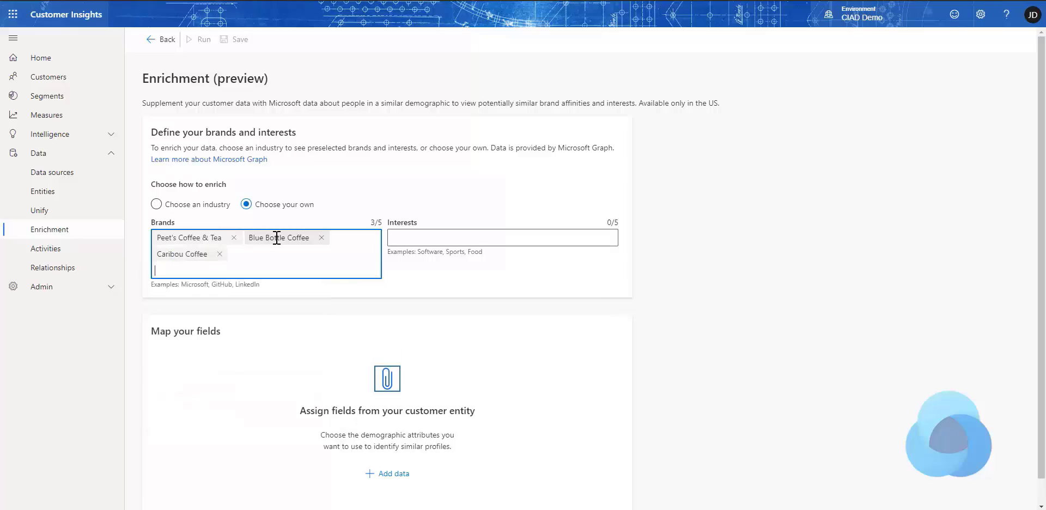
type("Dunkin Donuts")
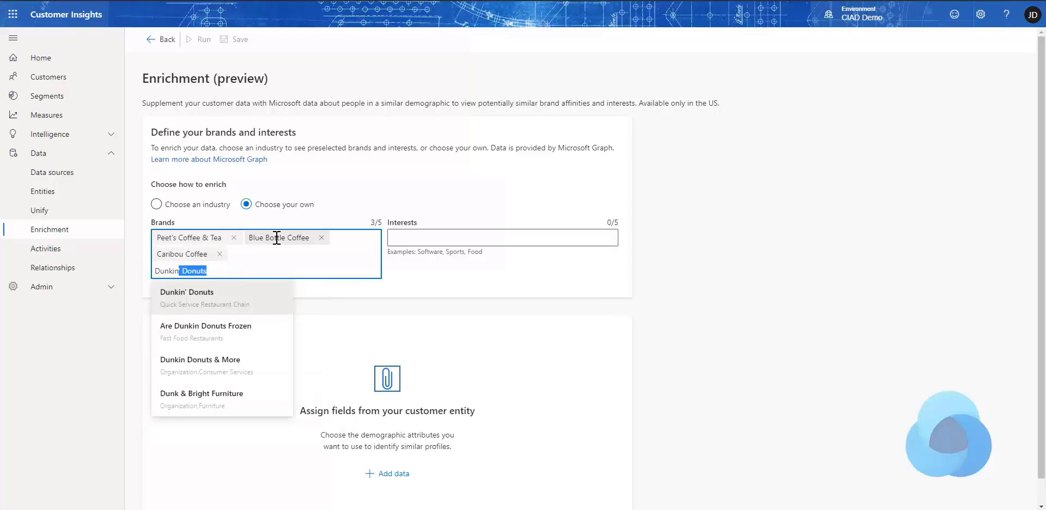
key("Return")
type("Starbucks")
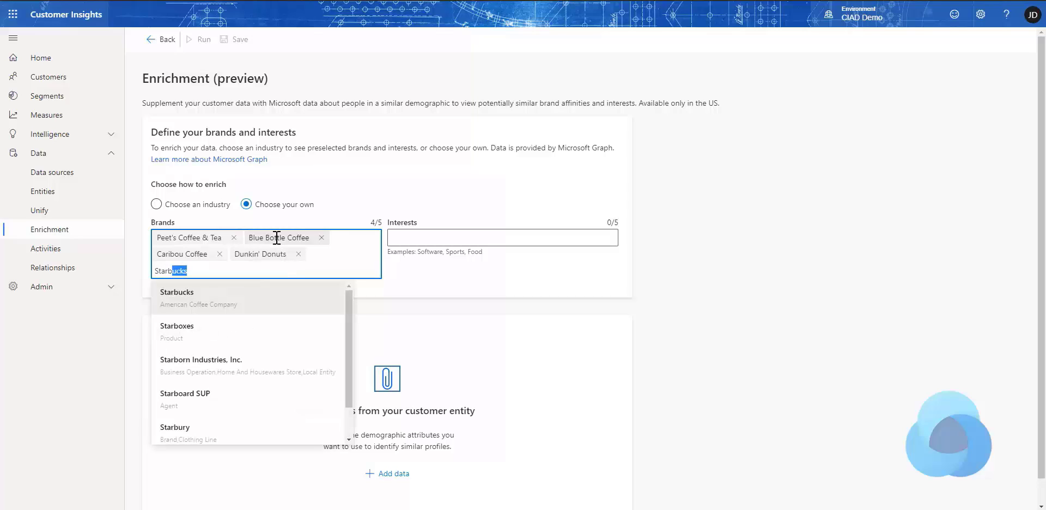
key("Return")
left_click(418, 239)
Step: Add Beverages and Tea as interests
type("Bever")
key("Down")
key("Down")
key("Down")
key("Return")
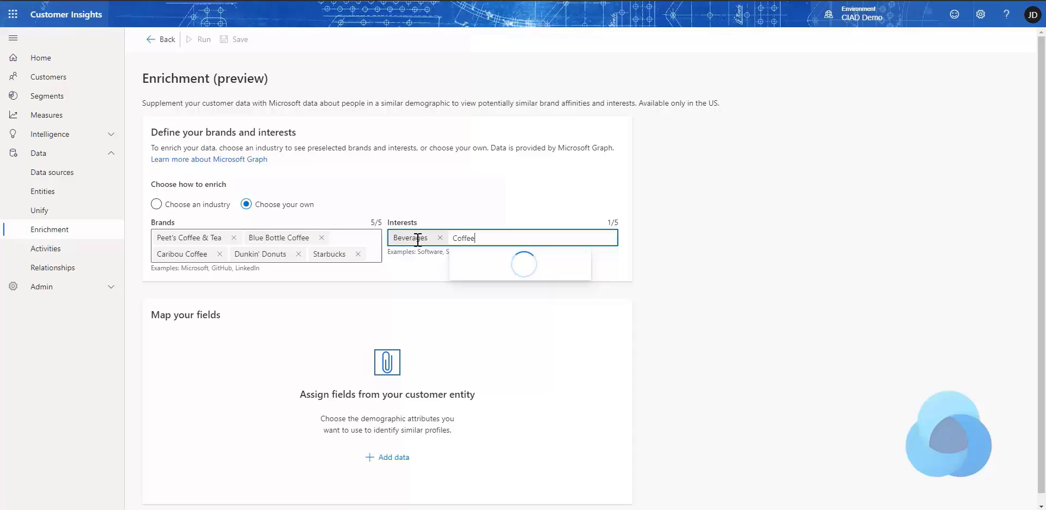
key("BackSpace")
key("BackSpace")
key("BackSpace")
key("BackSpace")
key("BackSpace")
key("BackSpace")
type("Tea")
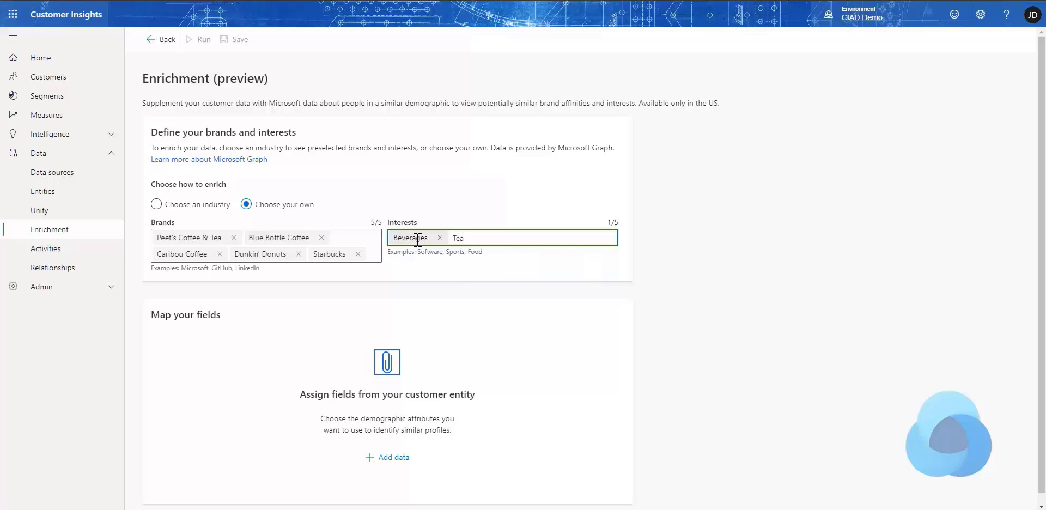
key("Down")
key("Down")
key("Return")
Step: Add Coffee, Food & Groceries and Coffee & Espresso Makers to reach five interests
type("Coffee")
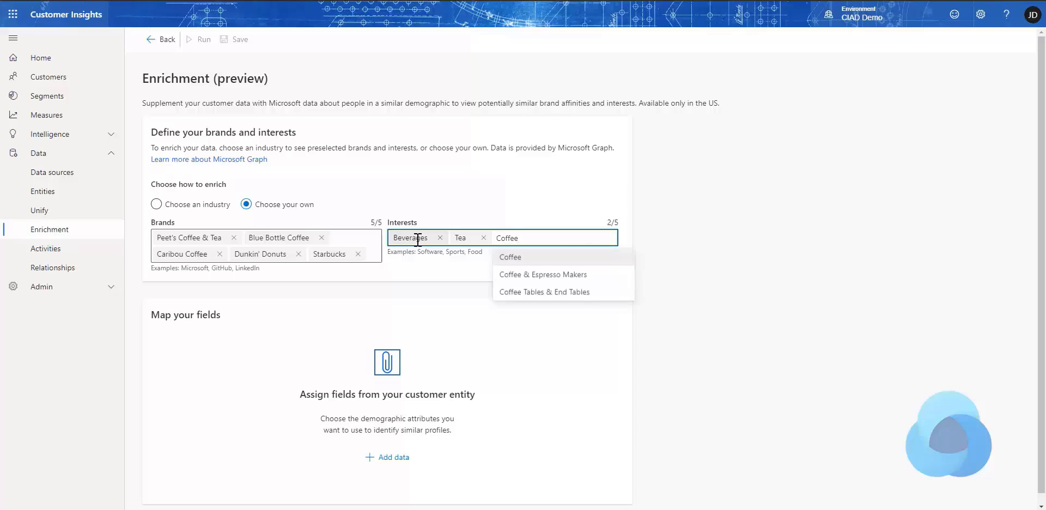
key("Return")
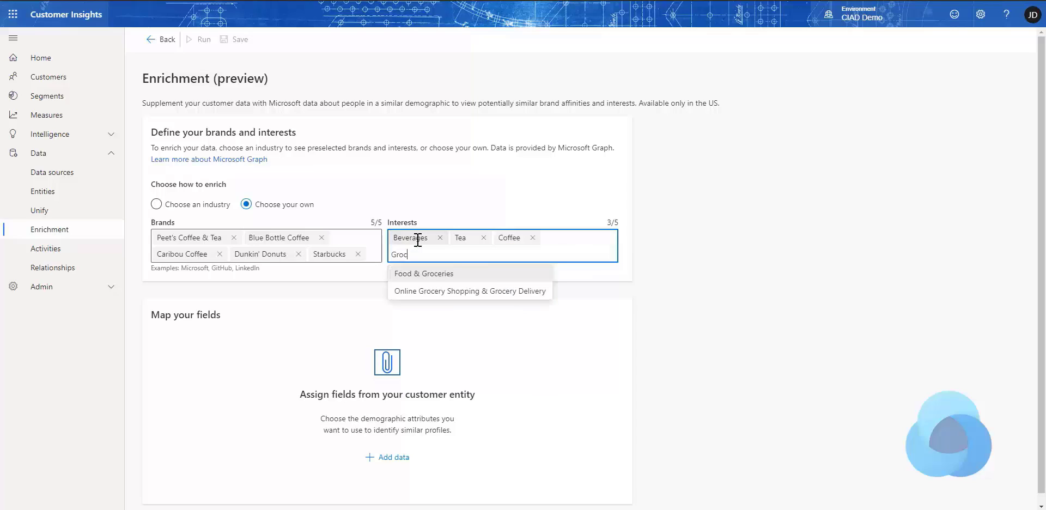
key("Return")
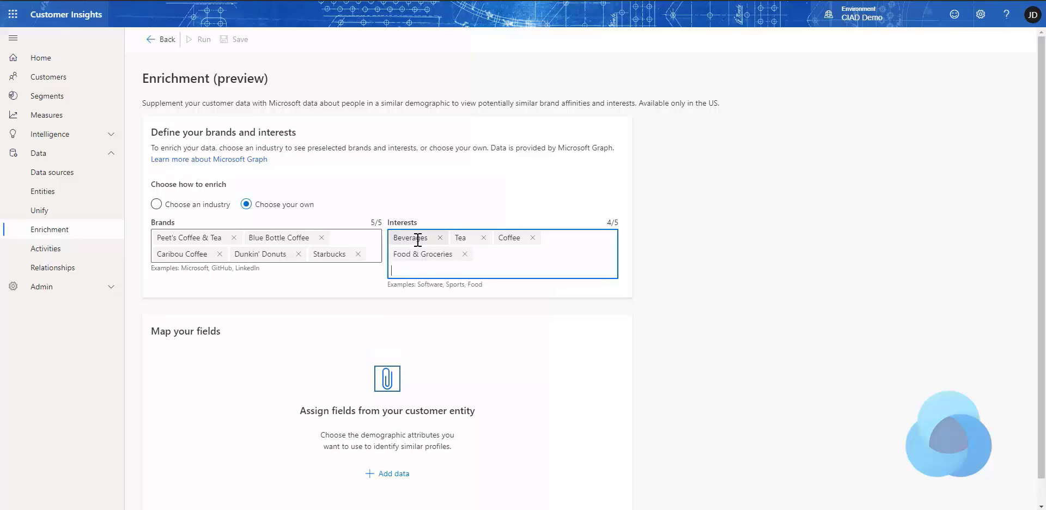
type("Coffee")
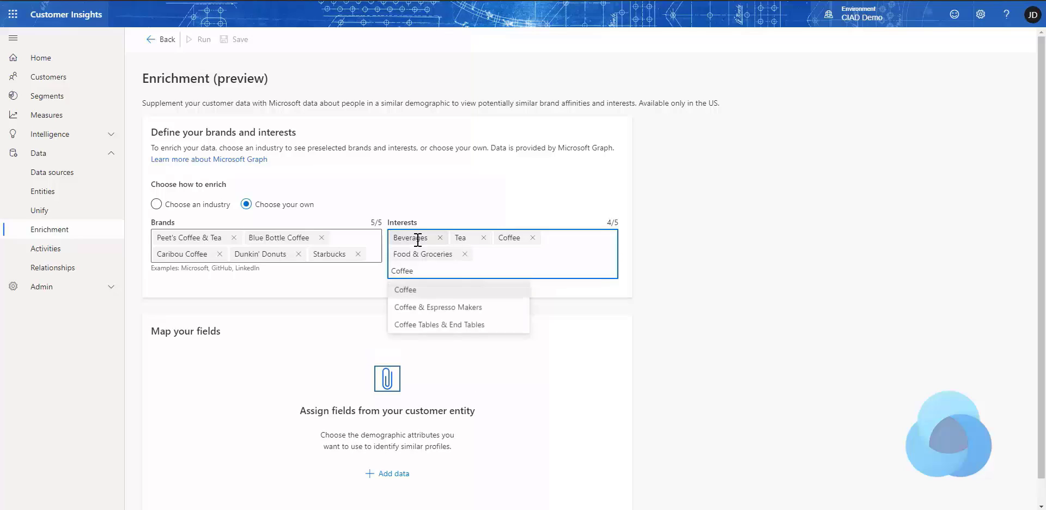
key("Down")
key("Return")
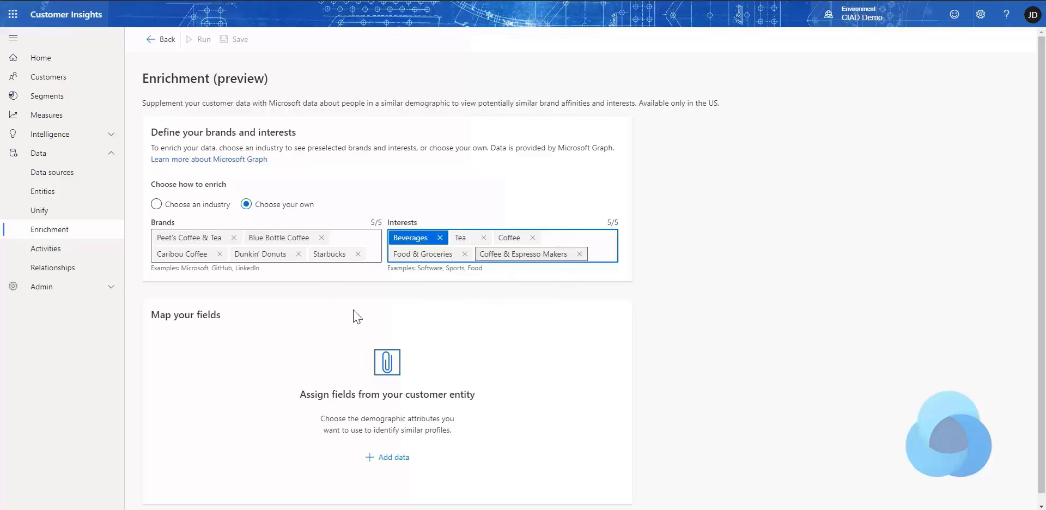
scroll(455, 368, "down", 1)
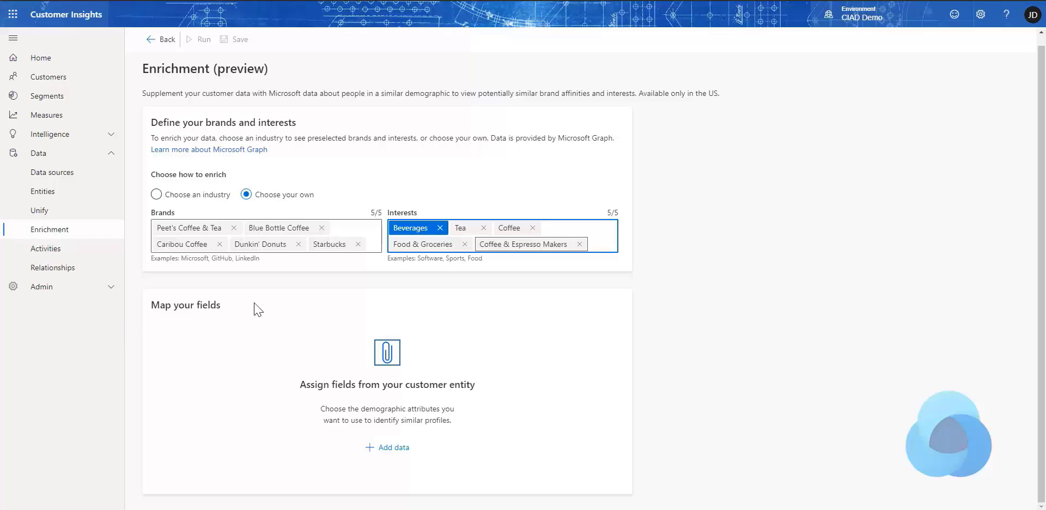
Step: In Add data, map Gender to Gender and Date of birth to DateOfBirth, leaving Country/Region empty
left_click(386, 447)
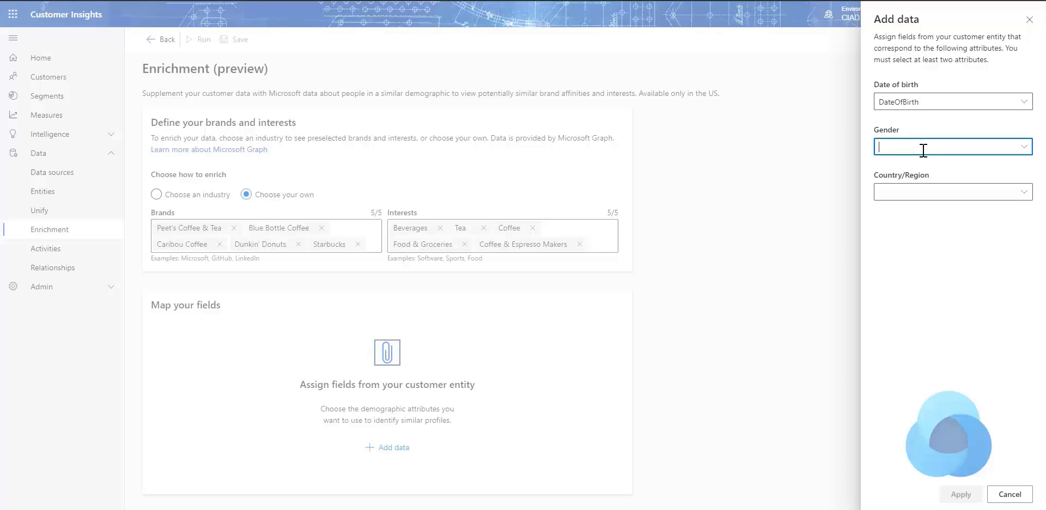
left_click(1022, 146)
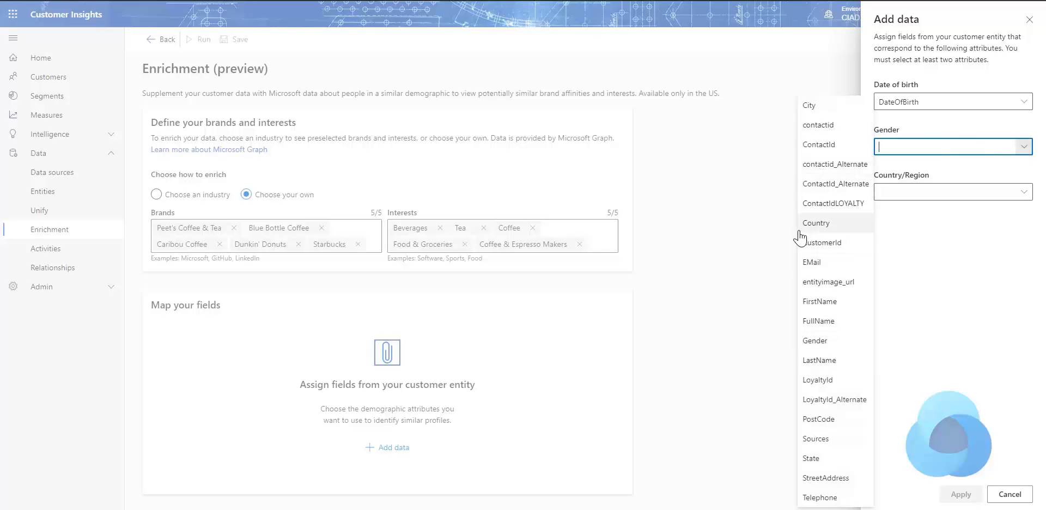
left_click(815, 341)
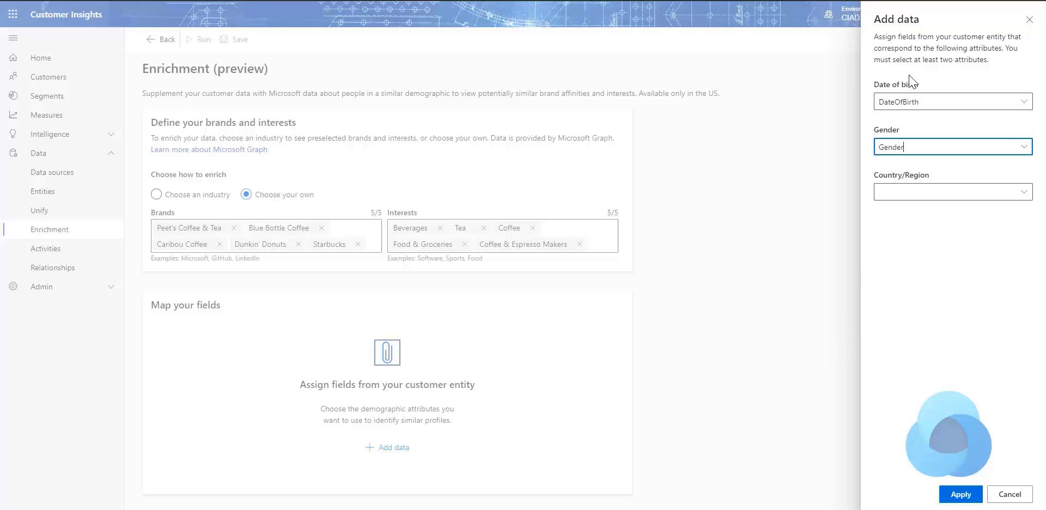
left_click(1022, 103)
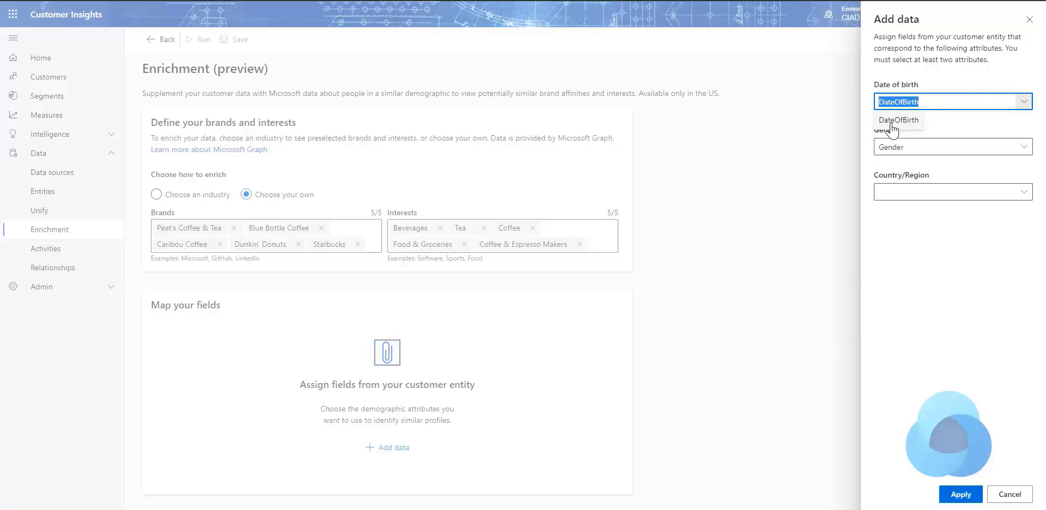
left_click(894, 119)
left_click(1019, 193)
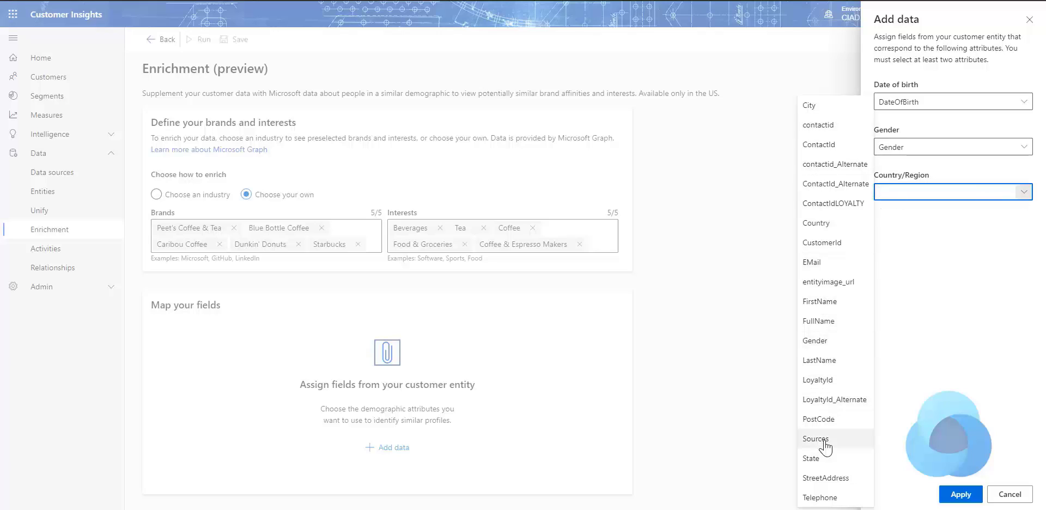
left_click(929, 257)
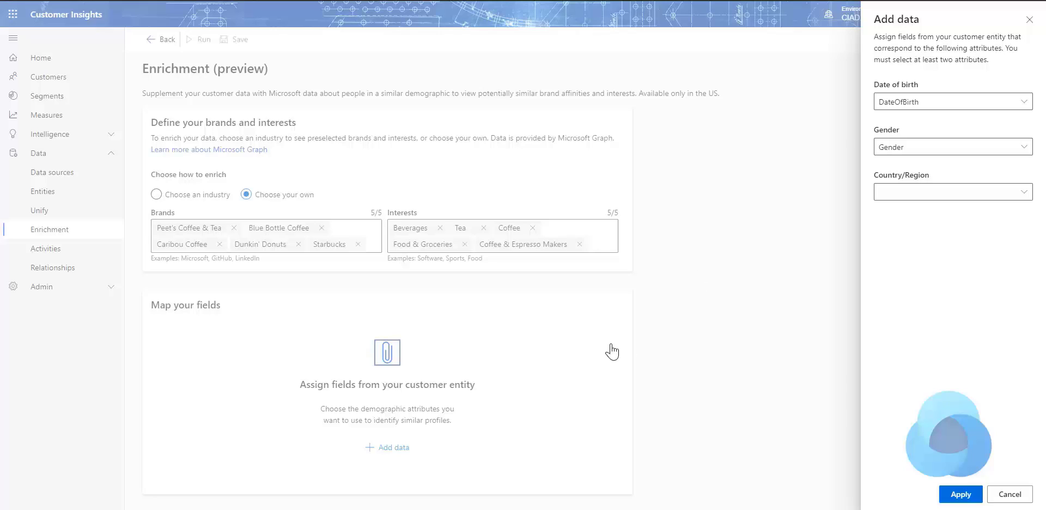
Step: Apply the field mappings, save the enrichment settings and run the enrichment
left_click(949, 494)
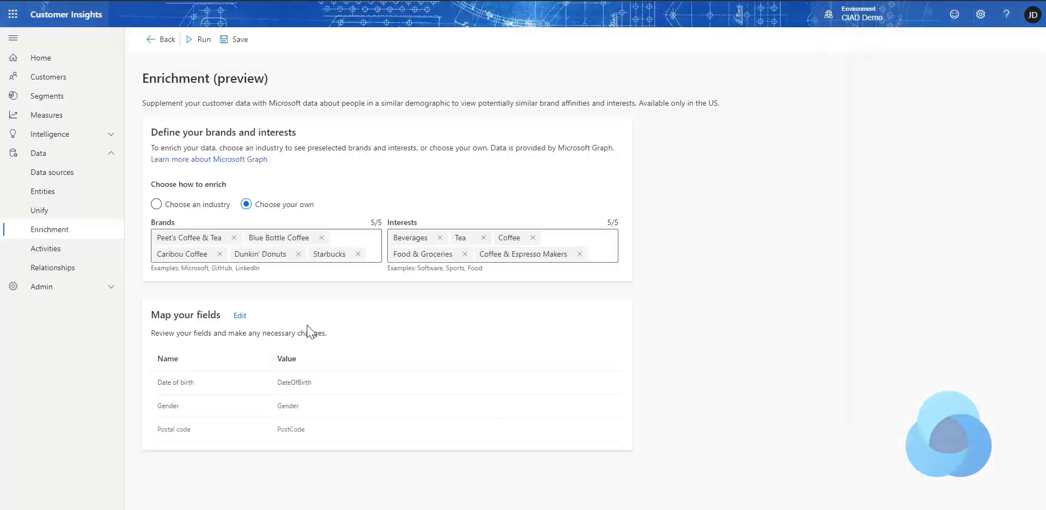
left_click(224, 42)
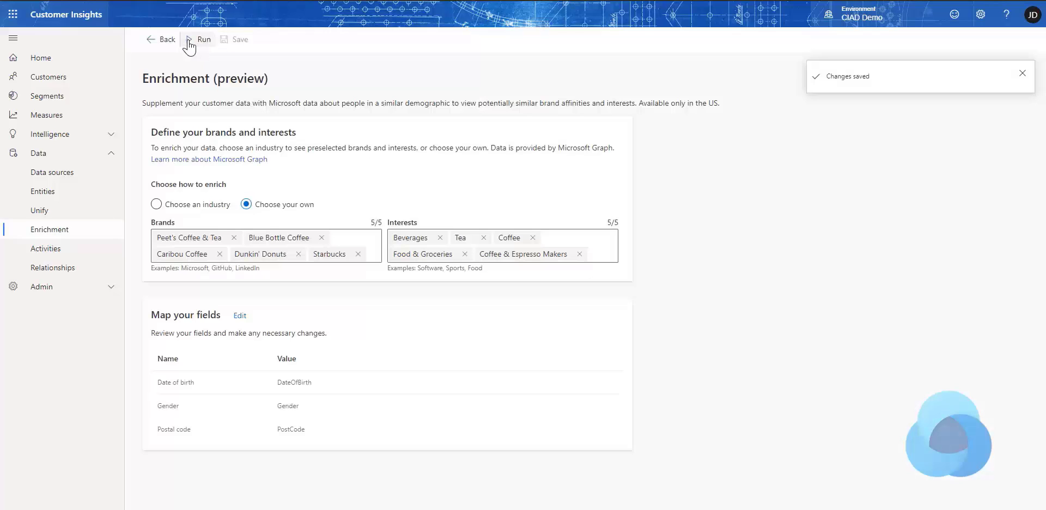
left_click(188, 39)
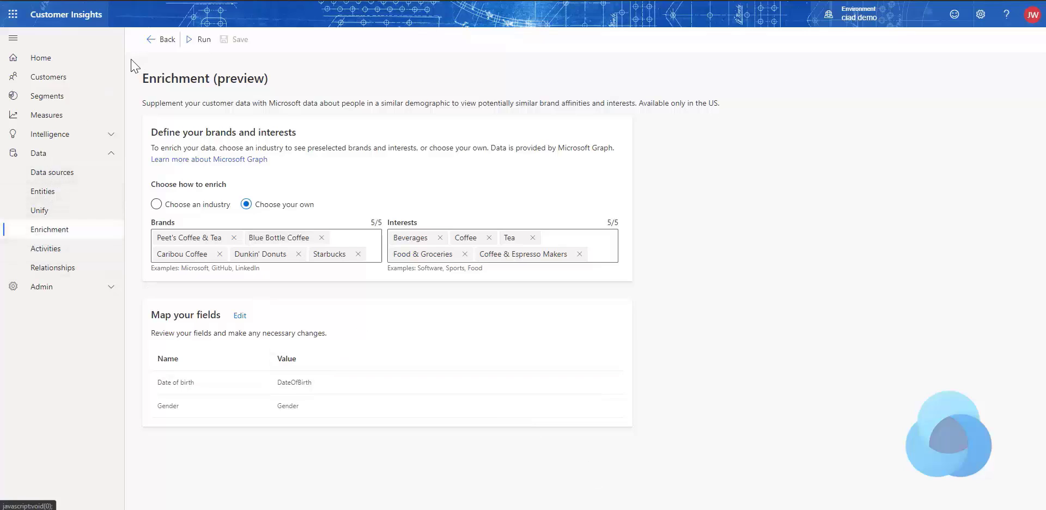
Step: Return to the Enrichment results showing 3545 of 5272 customers enriched
left_click(153, 40)
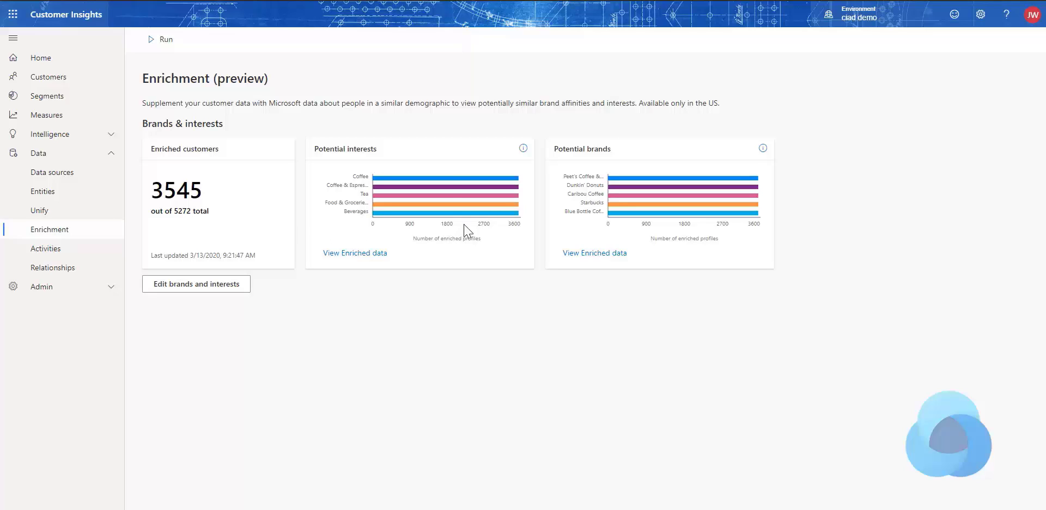
mouse_move(646, 189)
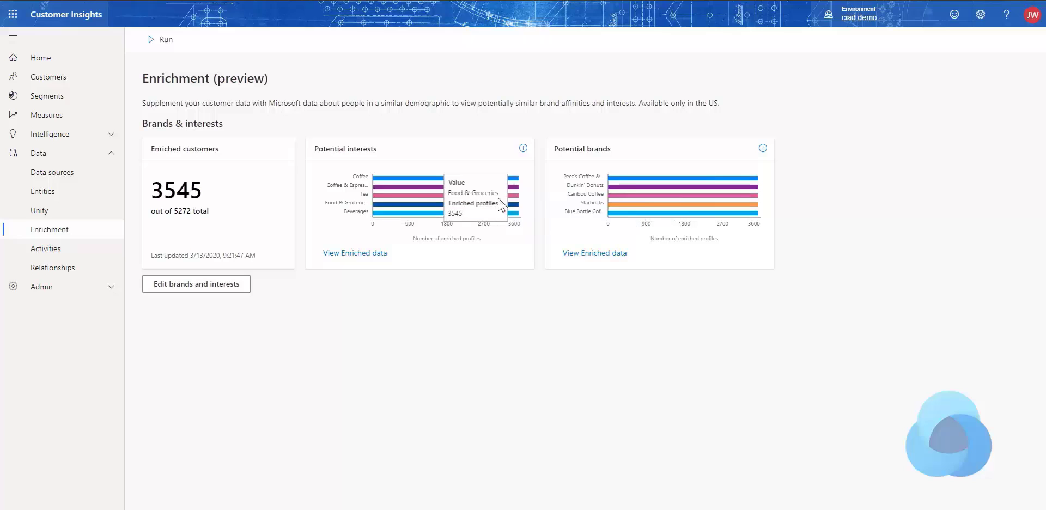
Step: Search the Customers list by name and open the single matching customer's profile
left_click(62, 78)
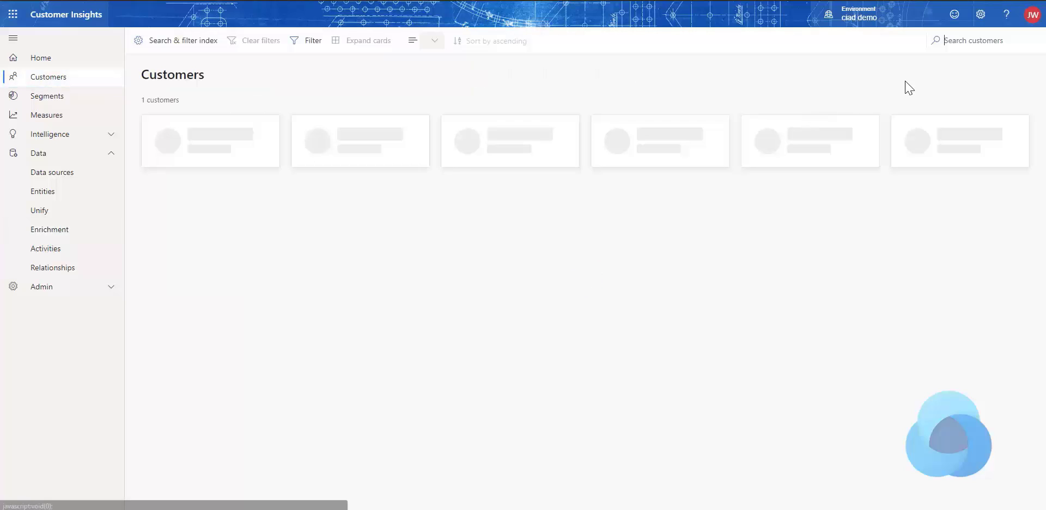
type("Abbie")
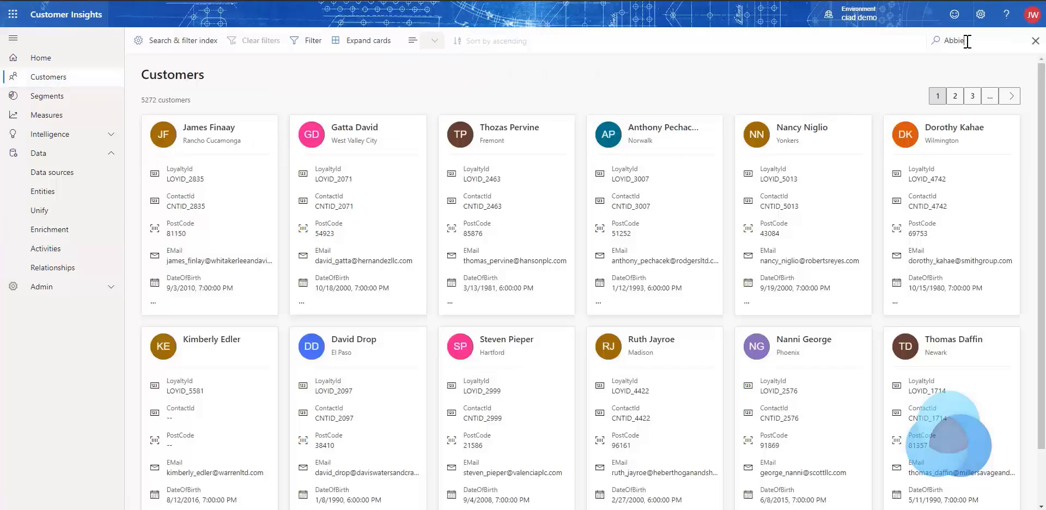
key("Return")
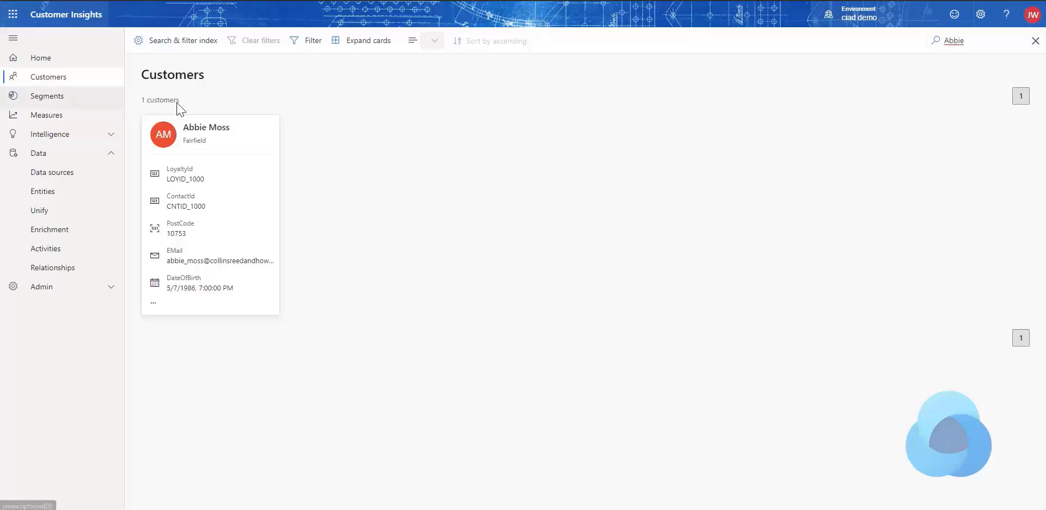
left_click(201, 138)
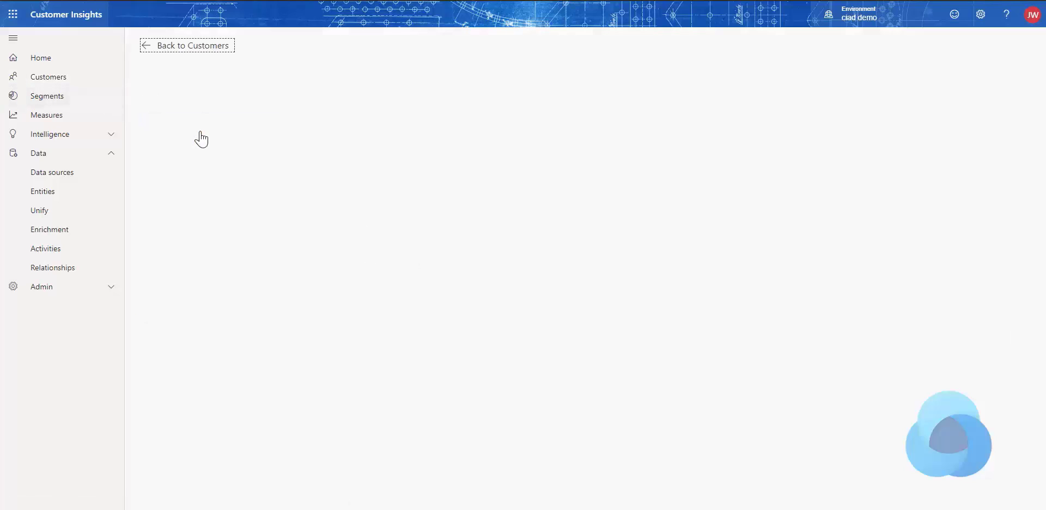